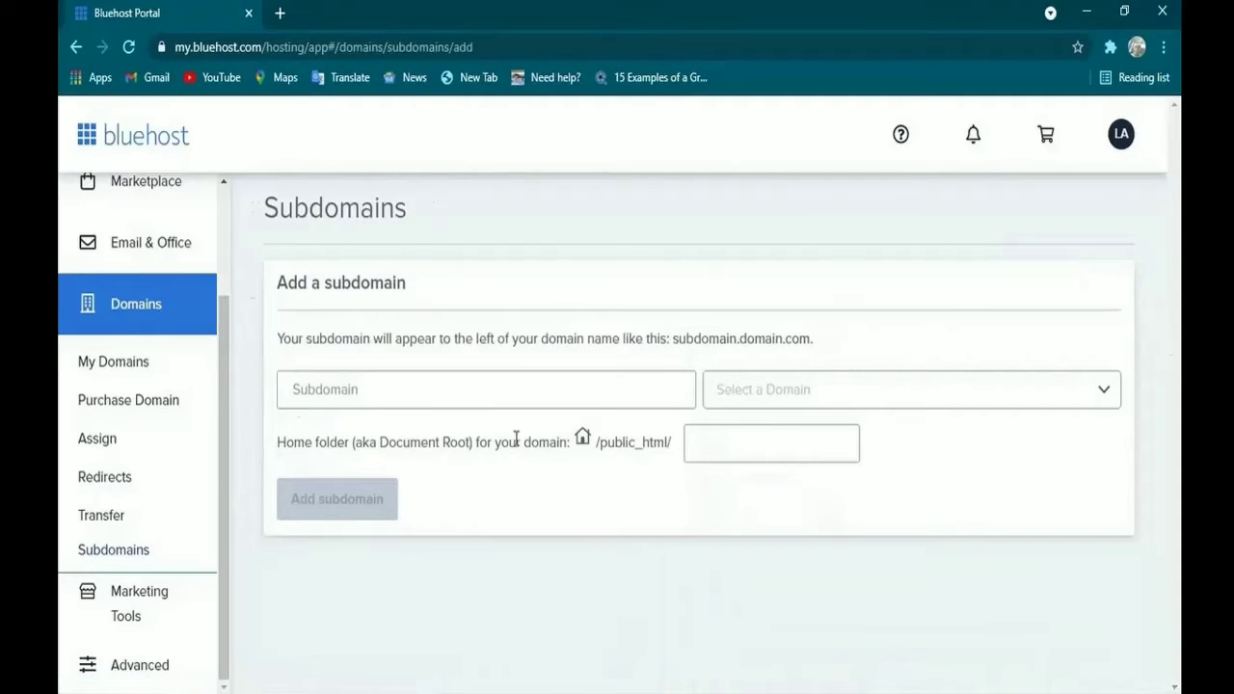
Step: Enter blog as the new subdomain name and choose bisyem.org as its root domain
{"action": "left_click", "coordinate": [501, 403]}
{"action": "left_click", "coordinate": [325, 393]}
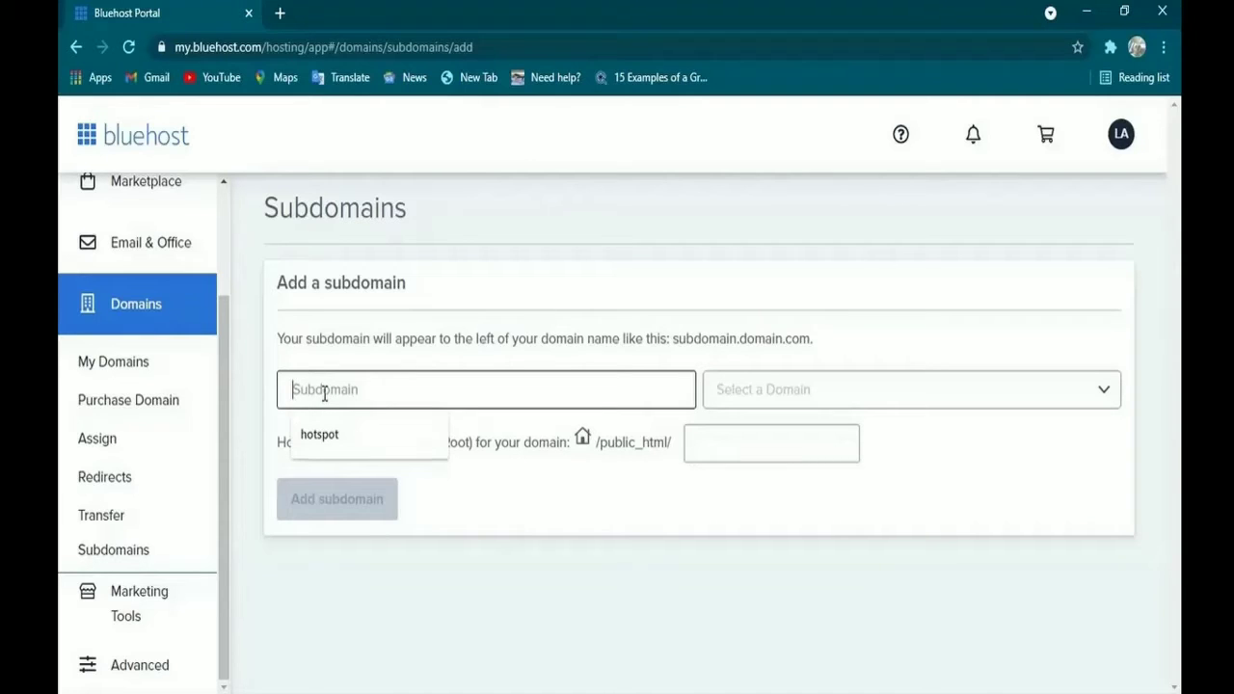
{"action": "type", "text": "blog"}
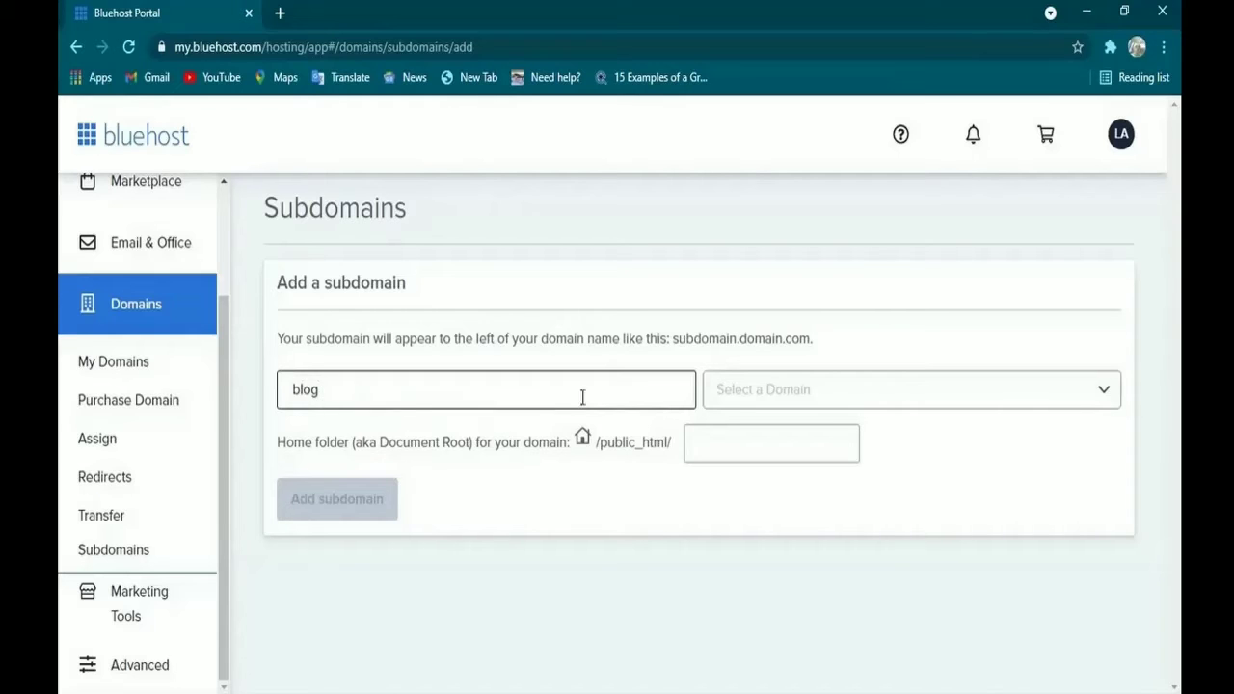
{"action": "left_click", "coordinate": [743, 395]}
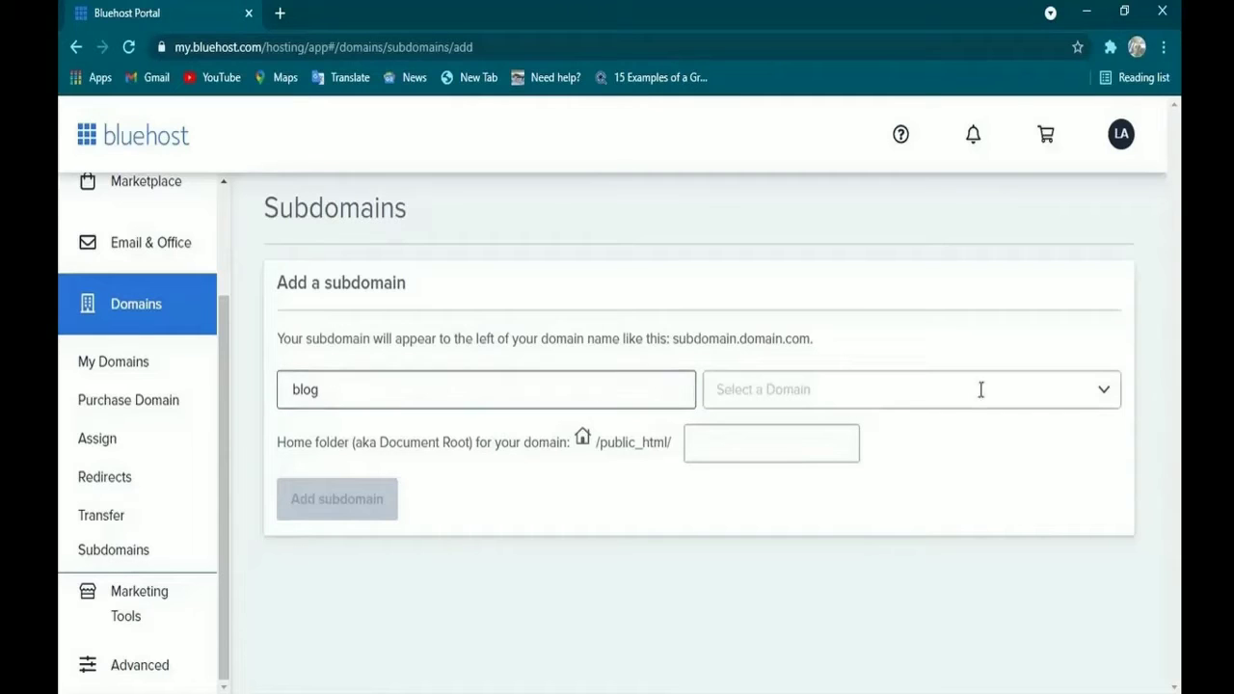
{"action": "left_click", "coordinate": [1104, 395]}
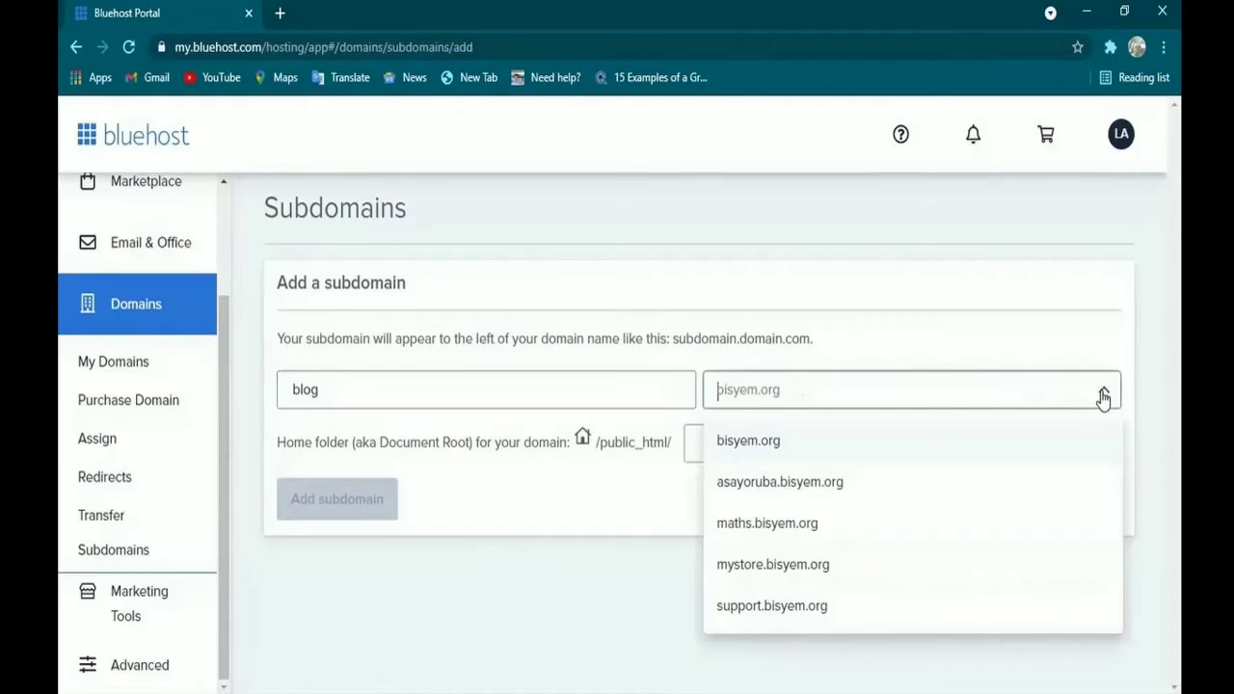
{"action": "left_click", "coordinate": [804, 452]}
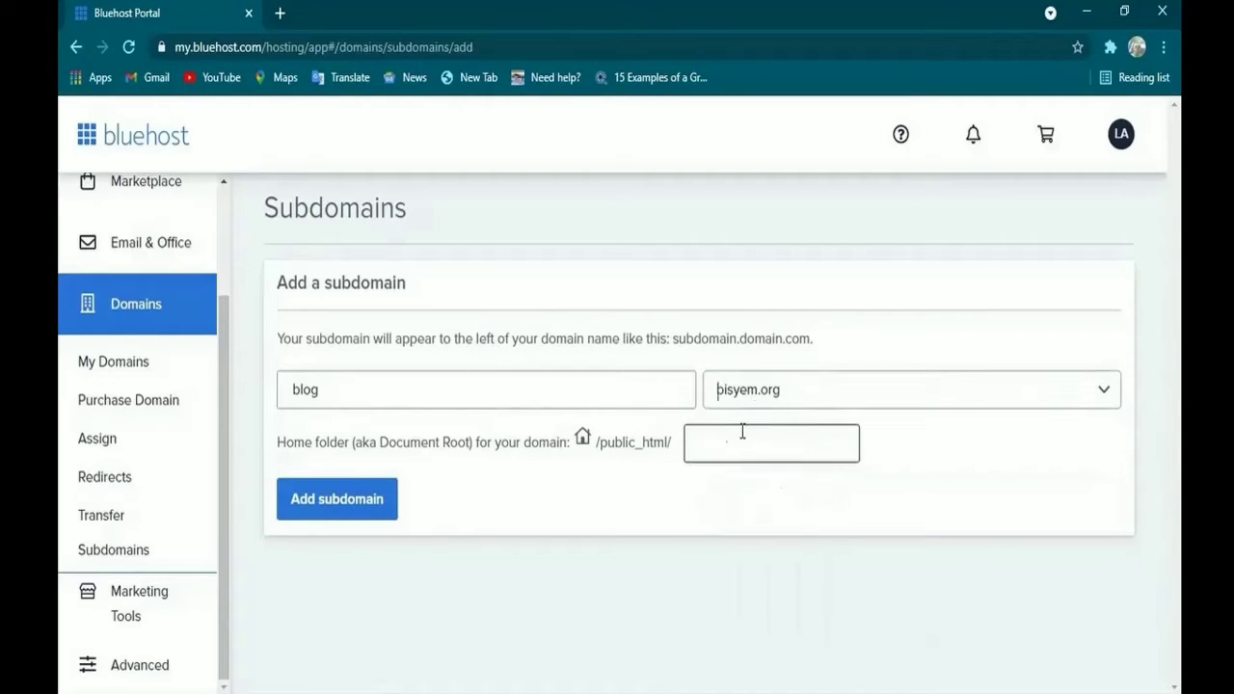
Step: Set the subdomain's home folder under public_html to blog-site and add the subdomain
{"action": "left_click", "coordinate": [701, 443]}
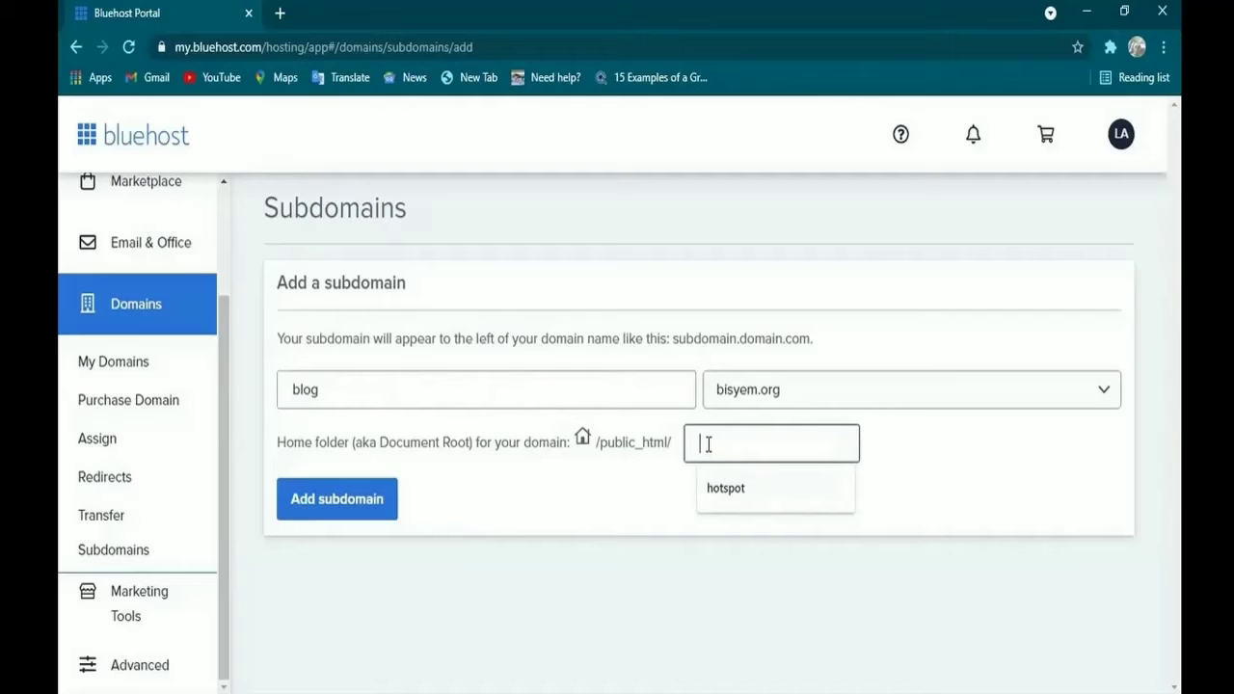
{"action": "type", "text": "blo"}
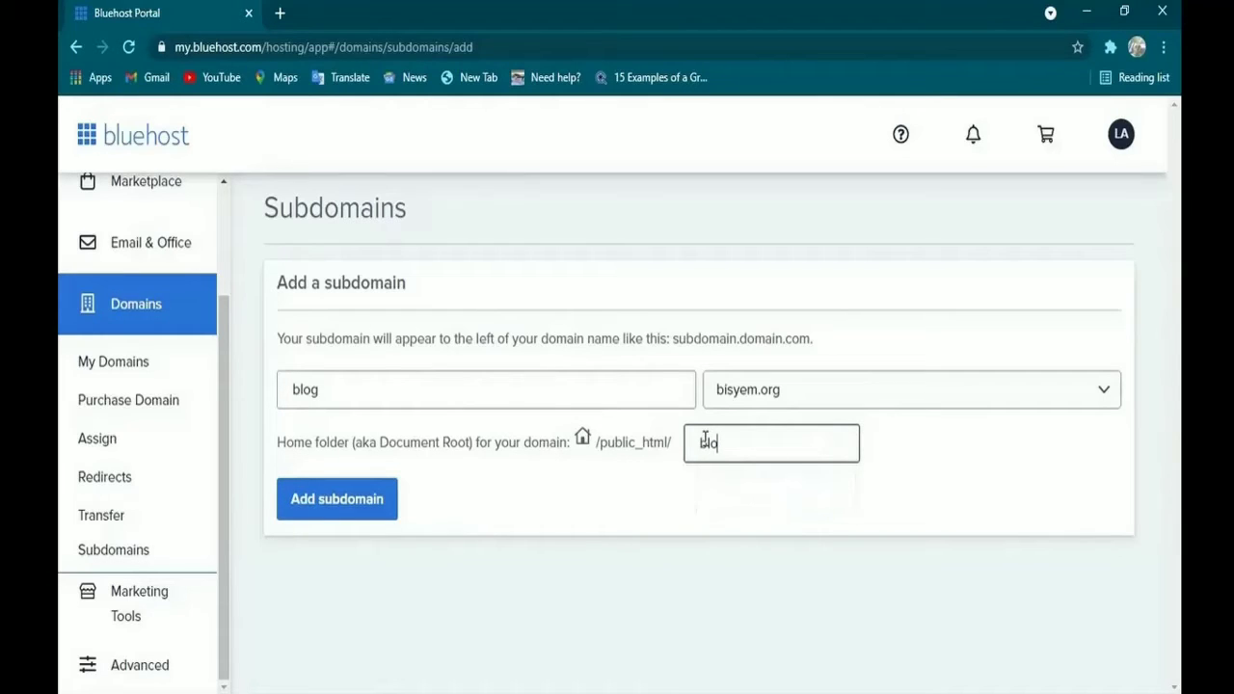
{"action": "type", "text": "g-site"}
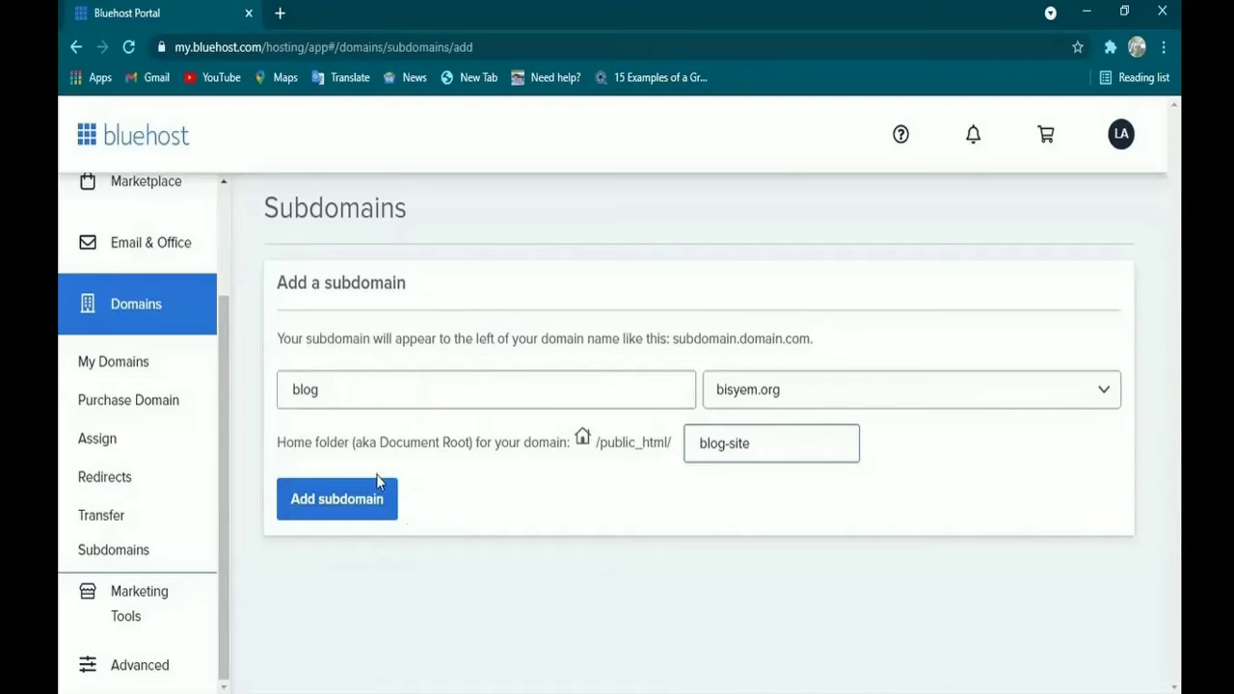
{"action": "left_click", "coordinate": [340, 512]}
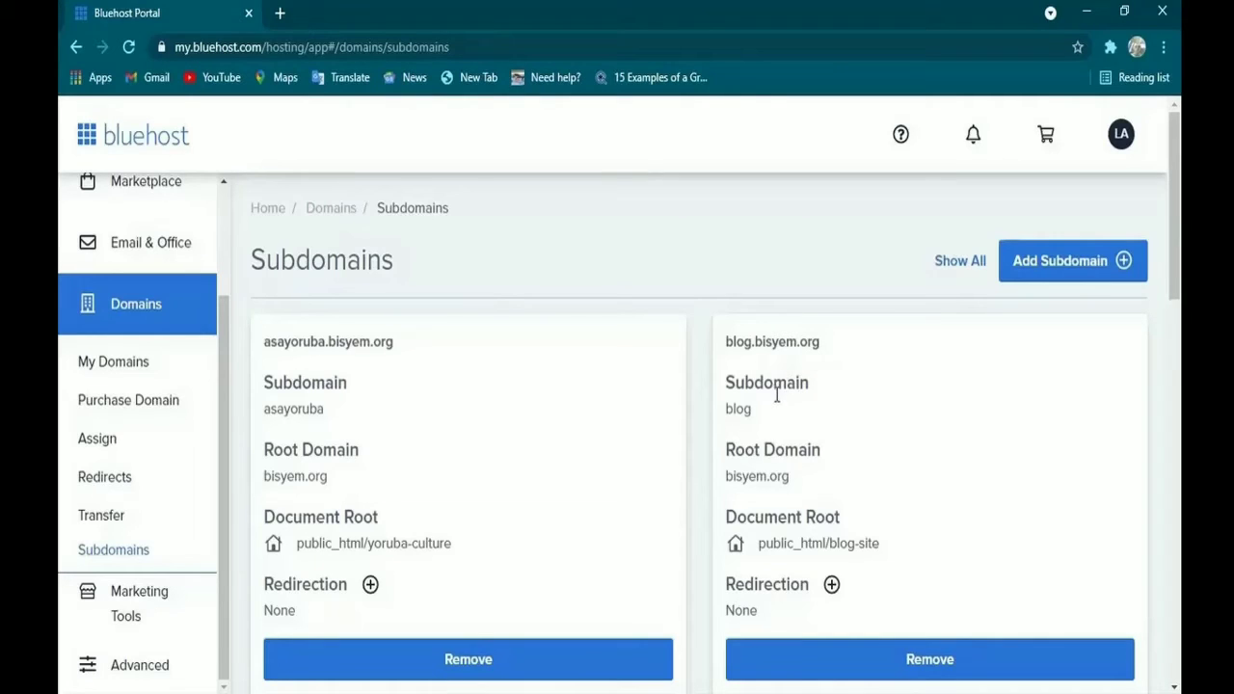
Step: Start creating a new WordPress site from My Sites and name it blog
{"action": "left_click", "coordinate": [223, 183]}
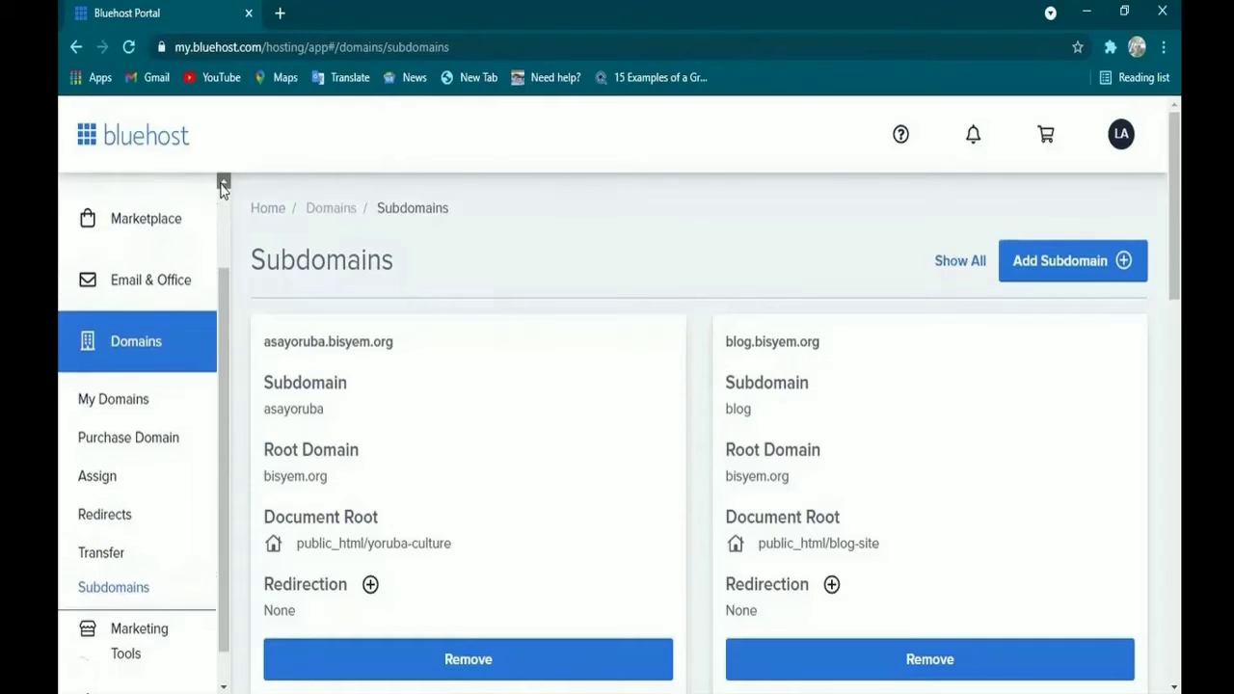
{"action": "left_click", "coordinate": [223, 183]}
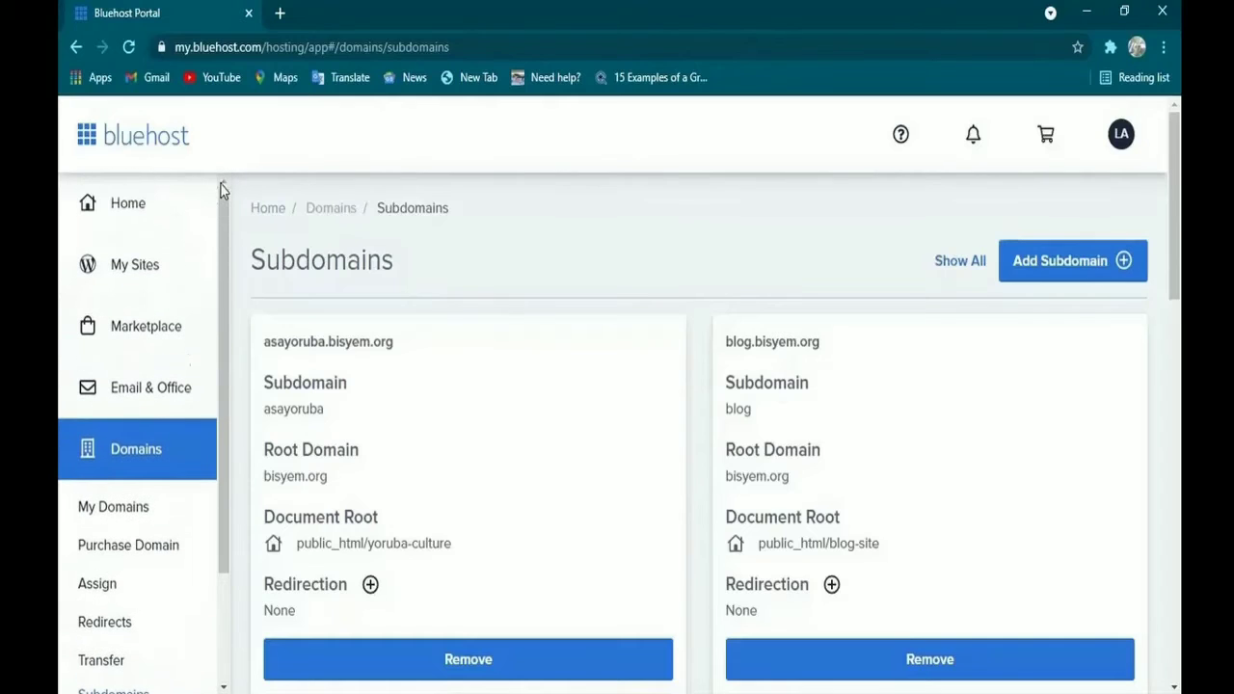
{"action": "left_click", "coordinate": [144, 273]}
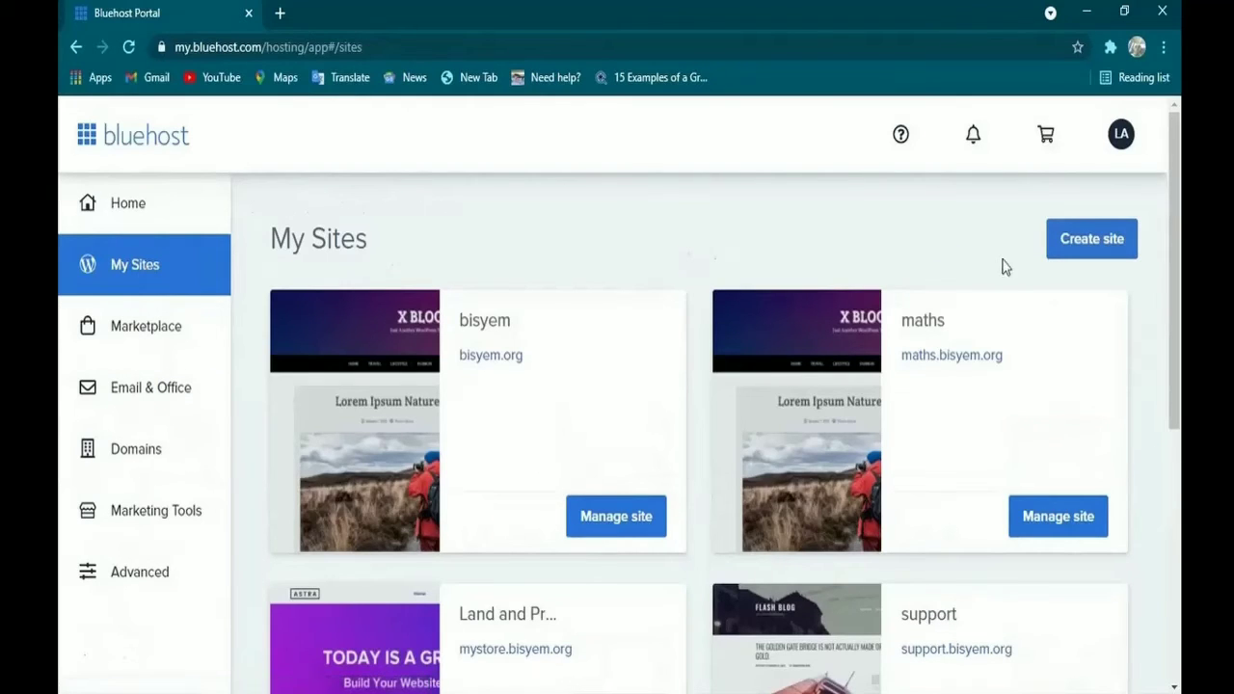
{"action": "left_click", "coordinate": [1107, 246]}
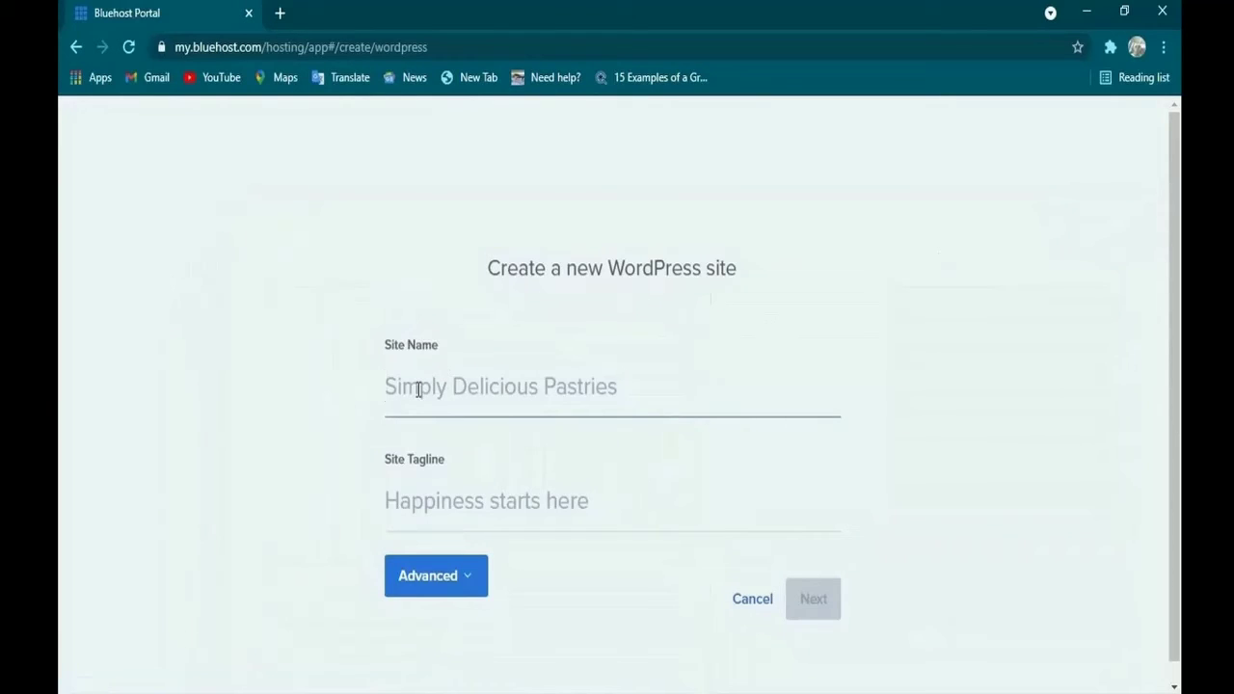
{"action": "type", "text": "blog"}
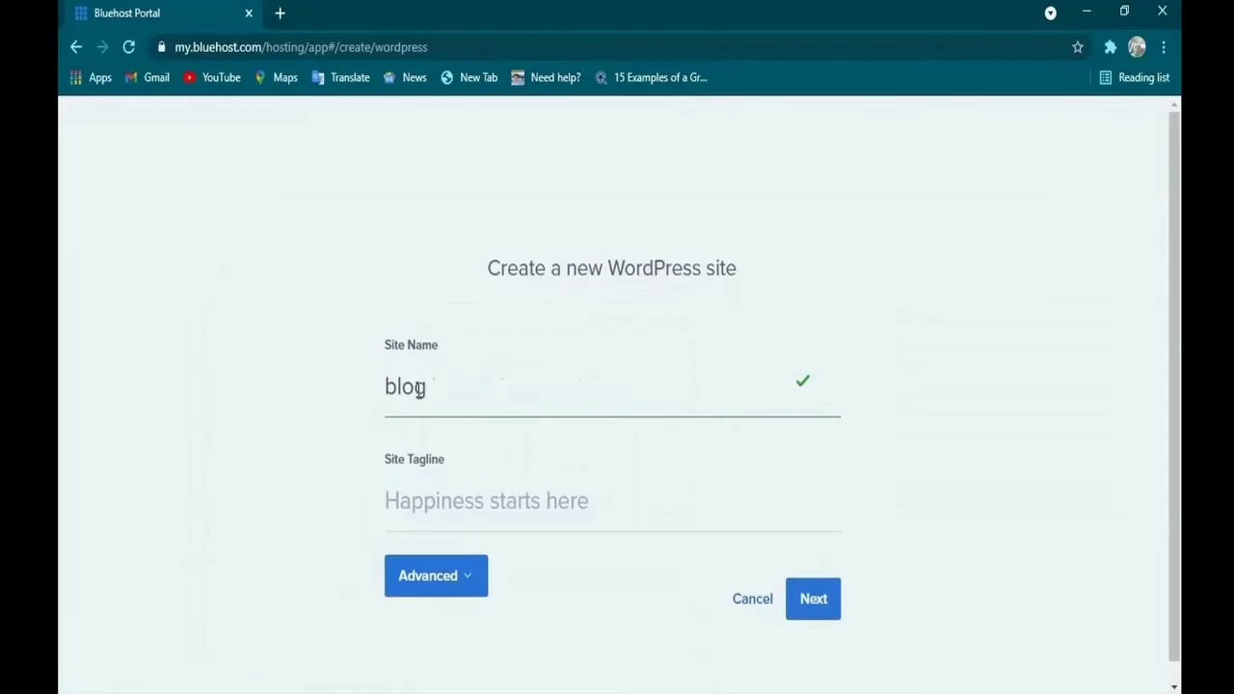
Step: Set the site tagline to "blog and make money" and continue to the domain selection
{"action": "left_click", "coordinate": [429, 512]}
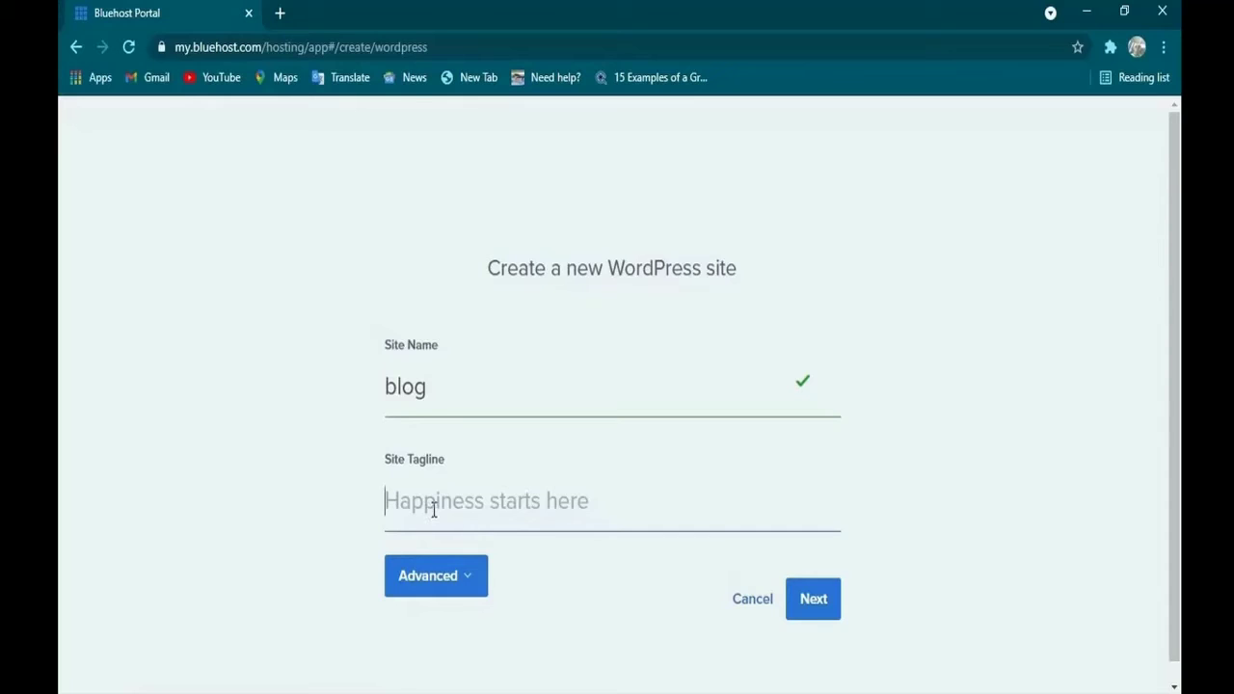
{"action": "type", "text": "blo"}
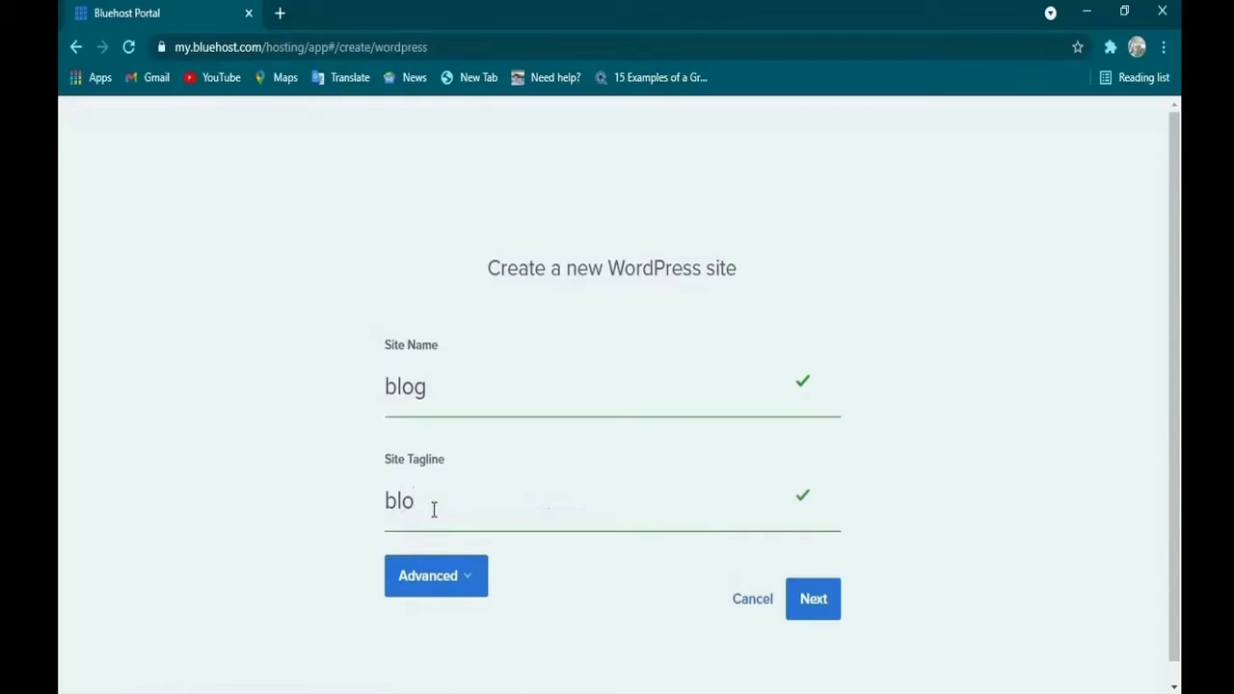
{"action": "type", "text": "g ang"}
{"action": "key", "text": "BackSpace"}
{"action": "type", "text": "d make money"}
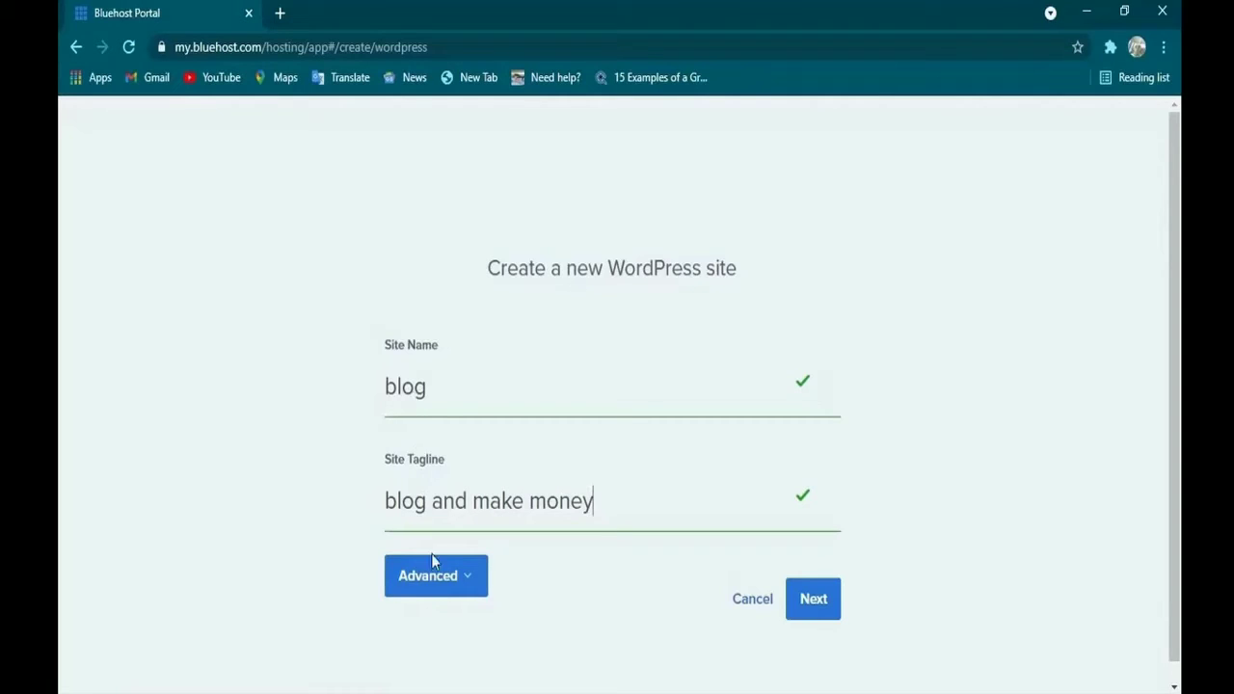
{"action": "left_click", "coordinate": [804, 607]}
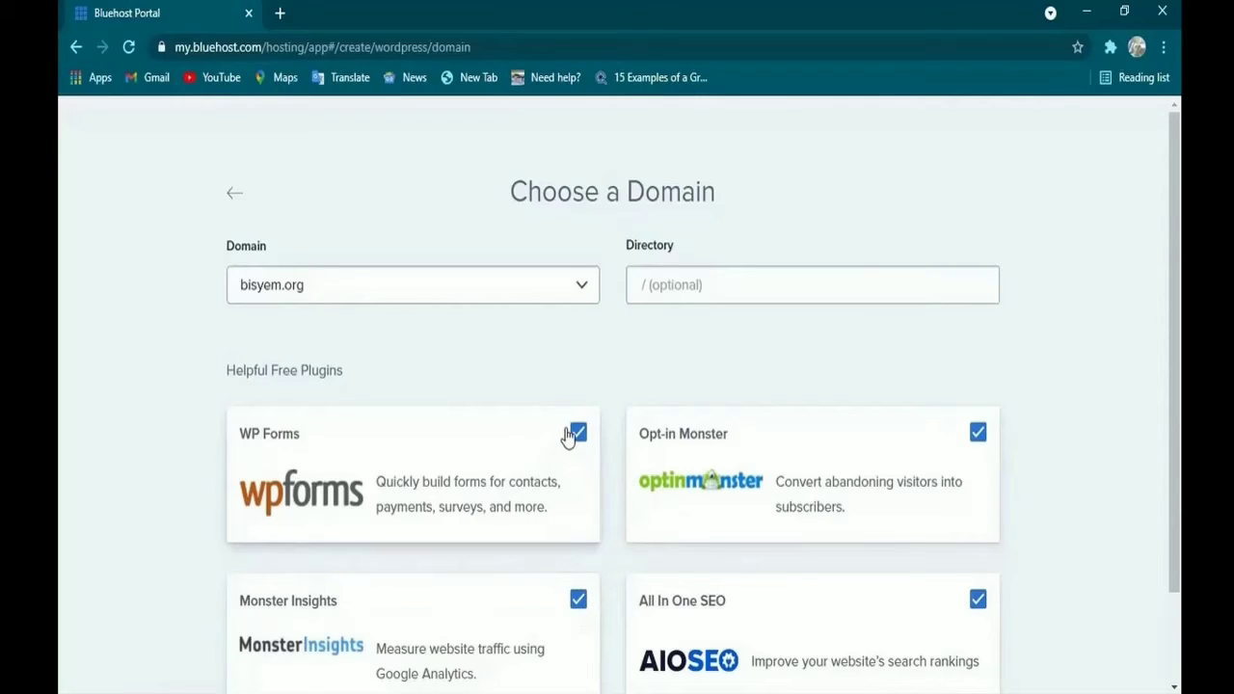
Step: Exclude the Monster Insights, All In One SEO and Opt-in Monster plugins from the installation
{"action": "left_click", "coordinate": [575, 603]}
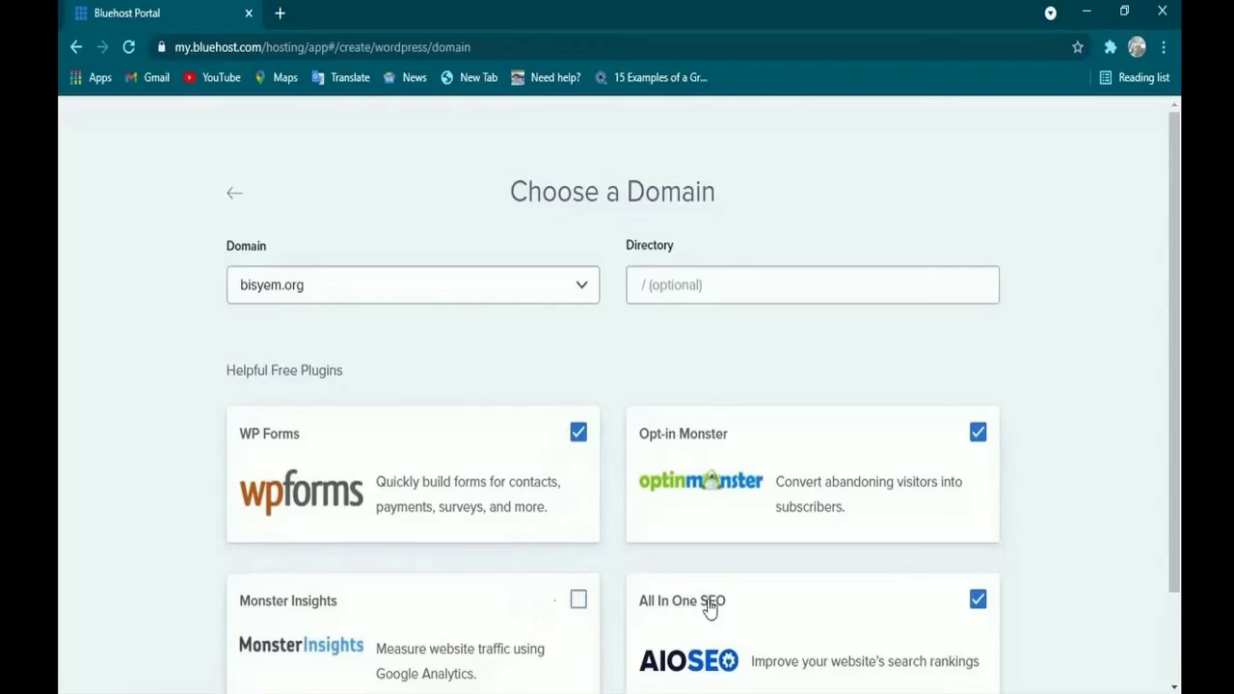
{"action": "left_click", "coordinate": [978, 601]}
{"action": "left_click", "coordinate": [978, 434]}
Step: Choose blog.bisyem.org as the site's domain with directory blog-site, and install WordPress
{"action": "left_click", "coordinate": [581, 291]}
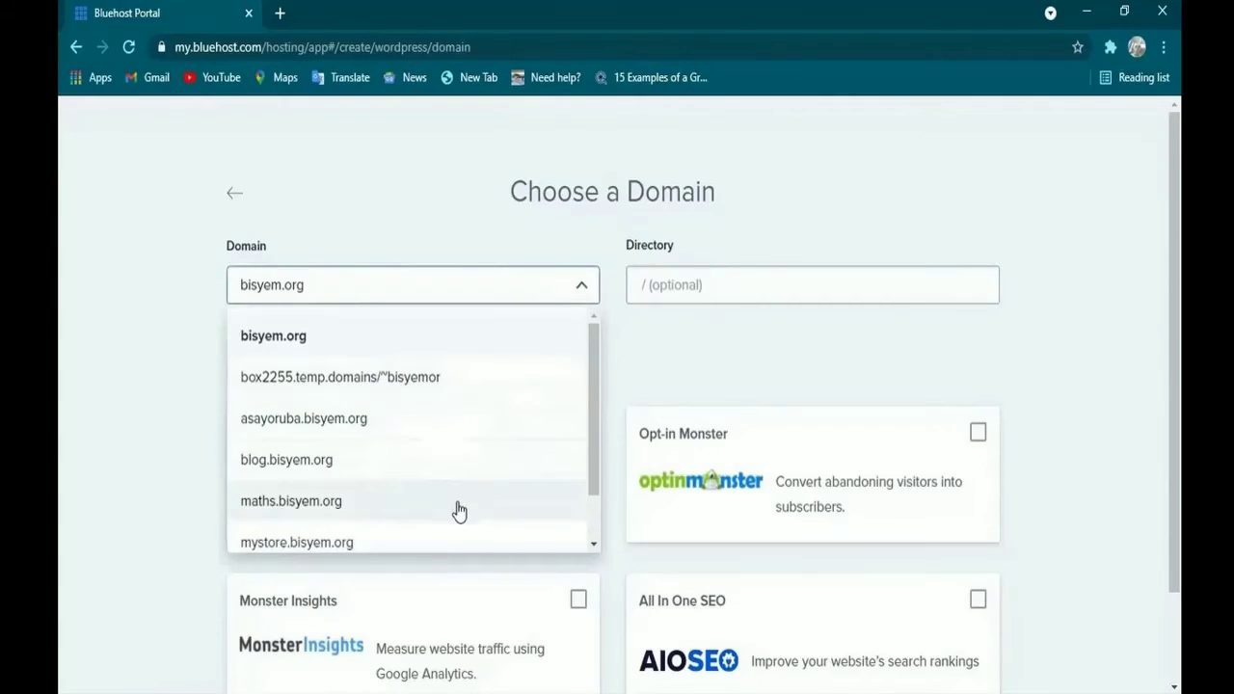
{"action": "left_click", "coordinate": [461, 457]}
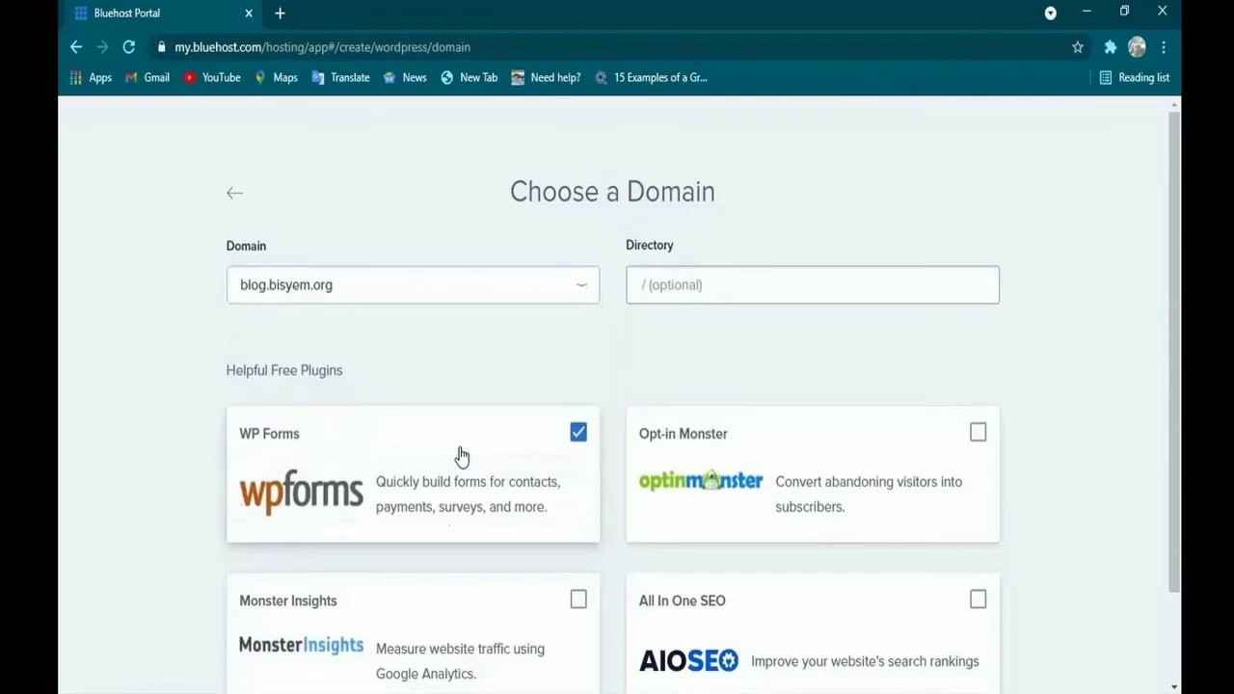
{"action": "left_click", "coordinate": [680, 277]}
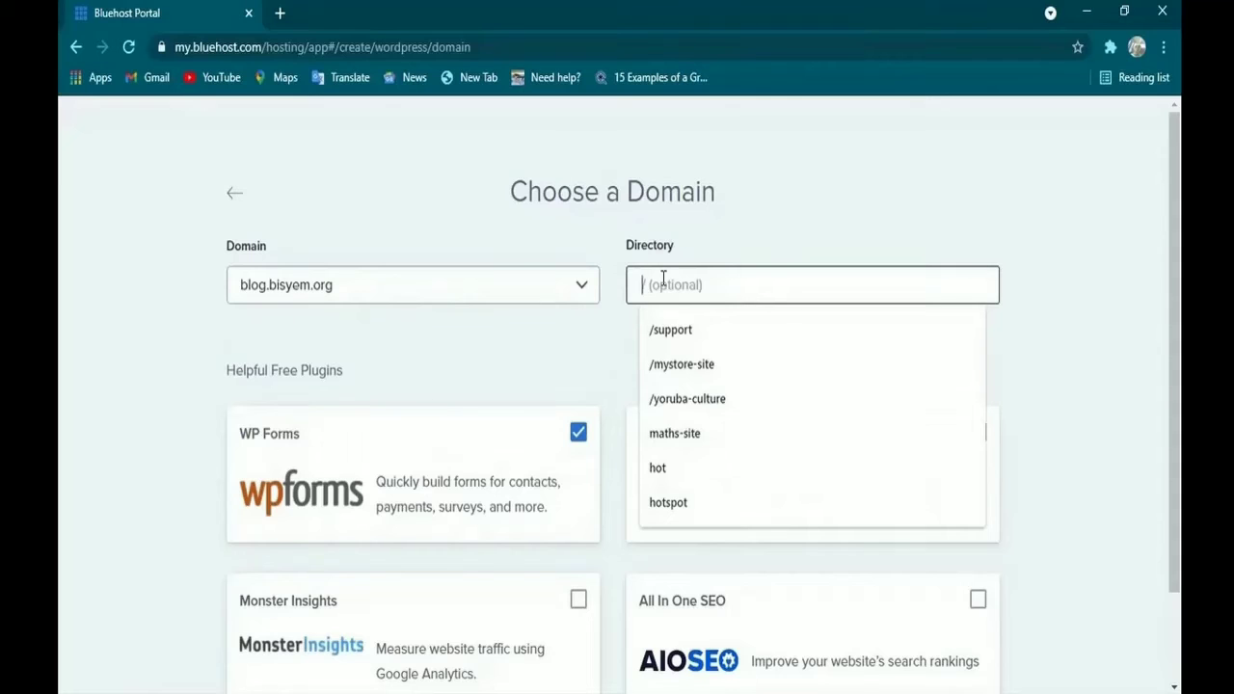
{"action": "type", "text": "blo"}
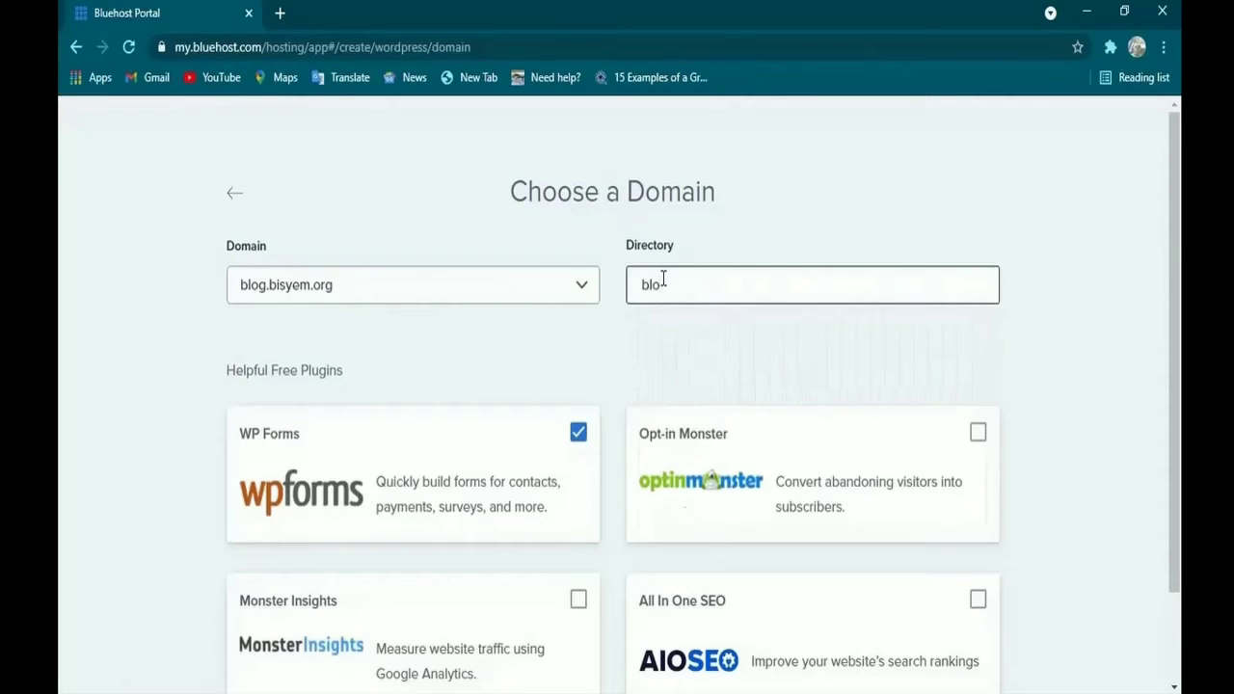
{"action": "type", "text": "g-site"}
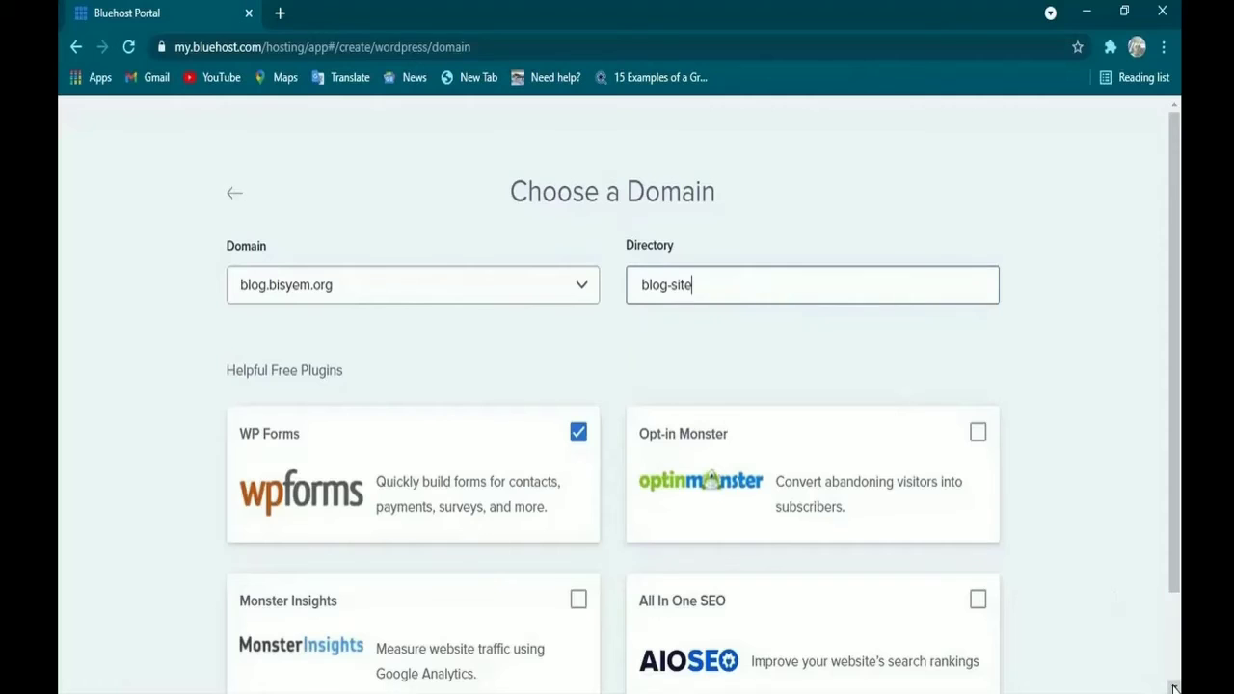
{"action": "scroll", "coordinate": [1175, 686], "scroll_direction": "down", "scroll_amount": 2}
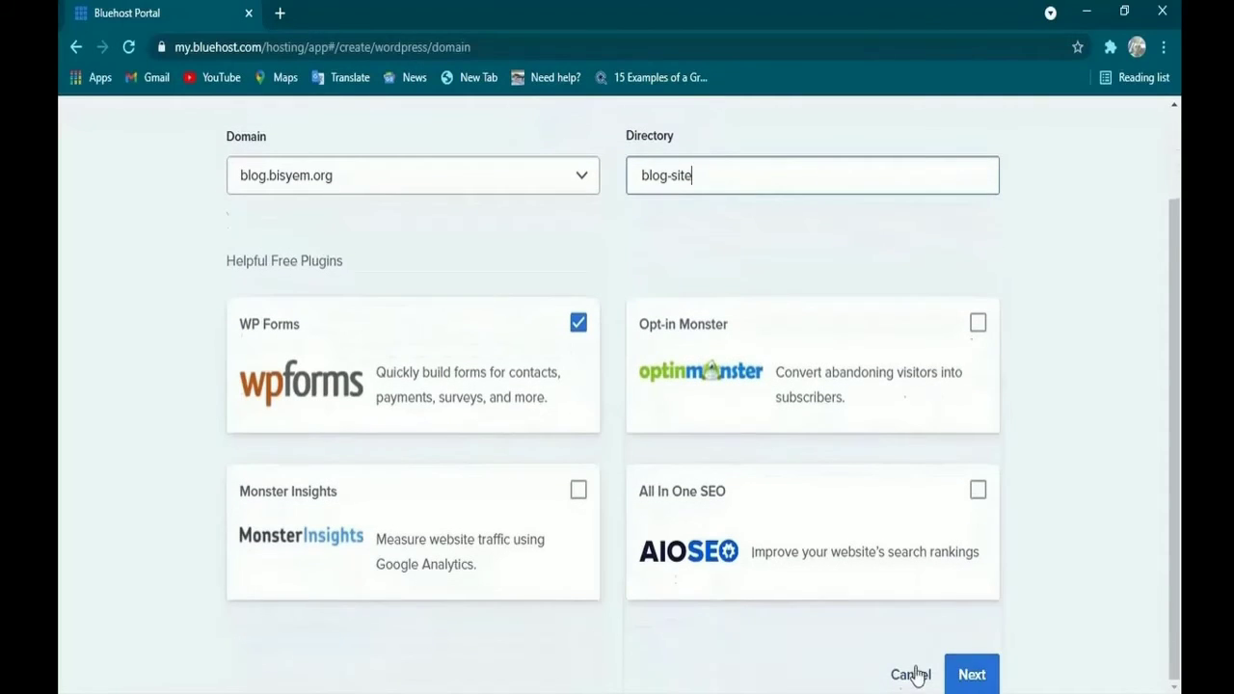
{"action": "left_click", "coordinate": [971, 675]}
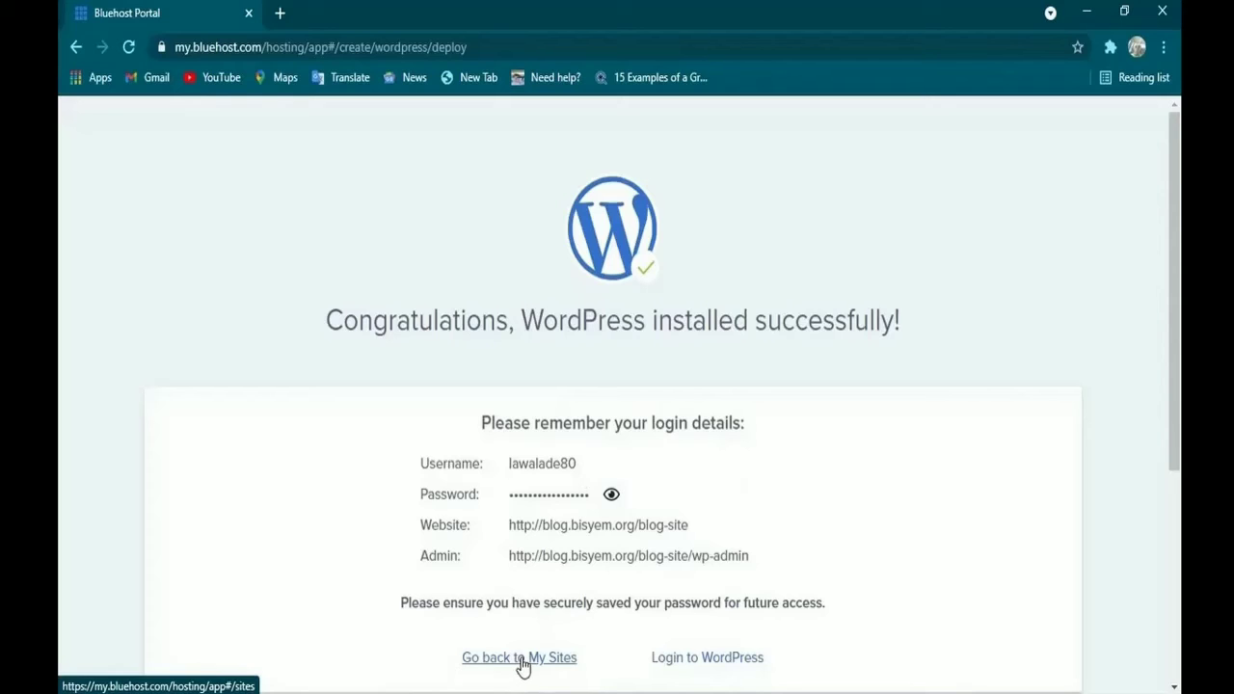
Step: Log in to the newly installed WordPress site and look over its Bluehost welcome page
{"action": "left_click", "coordinate": [720, 660]}
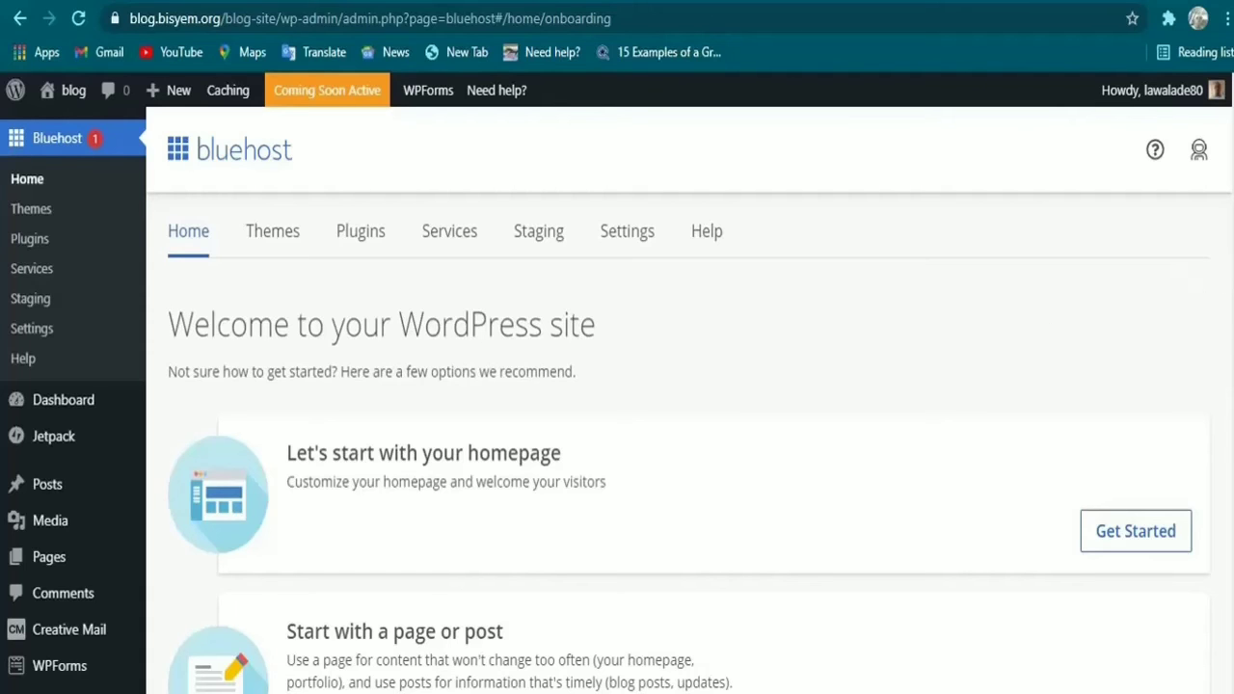
{"action": "scroll", "coordinate": [690, 400], "scroll_direction": "down", "scroll_amount": 4}
{"action": "scroll", "coordinate": [691, 399], "scroll_direction": "up", "scroll_amount": 3}
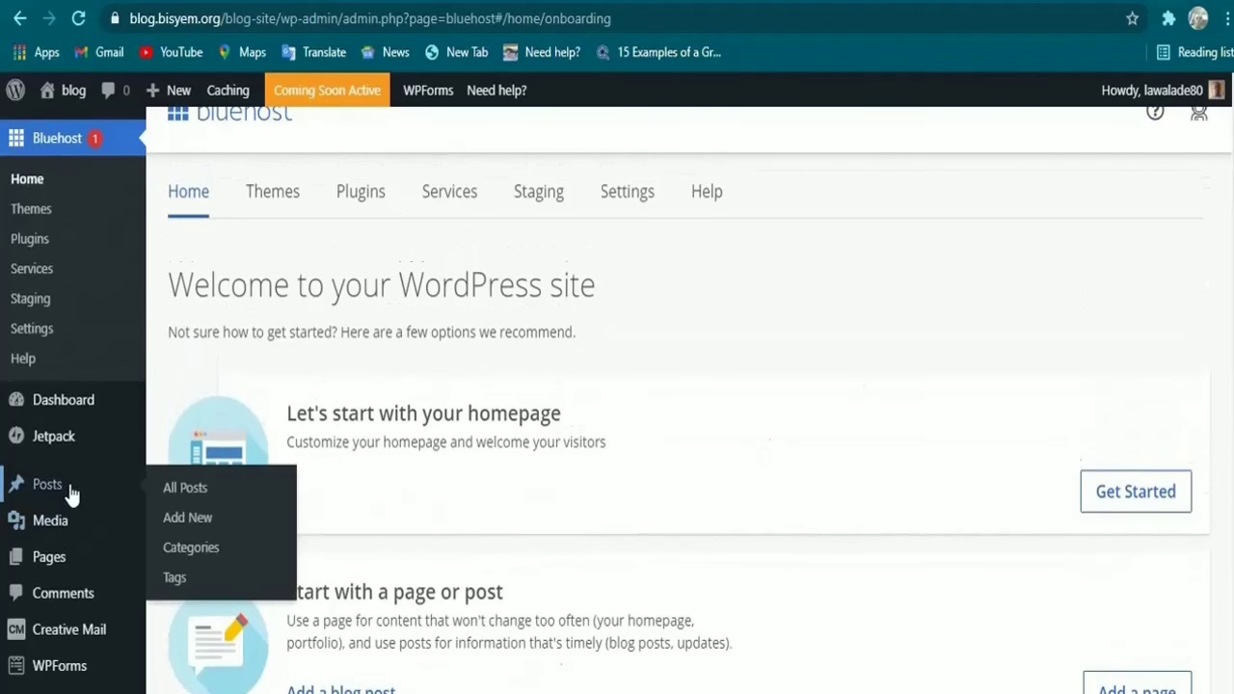
Step: Open the blog's public site in a new browser tab and view it
{"action": "mouse_move", "coordinate": [61, 571]}
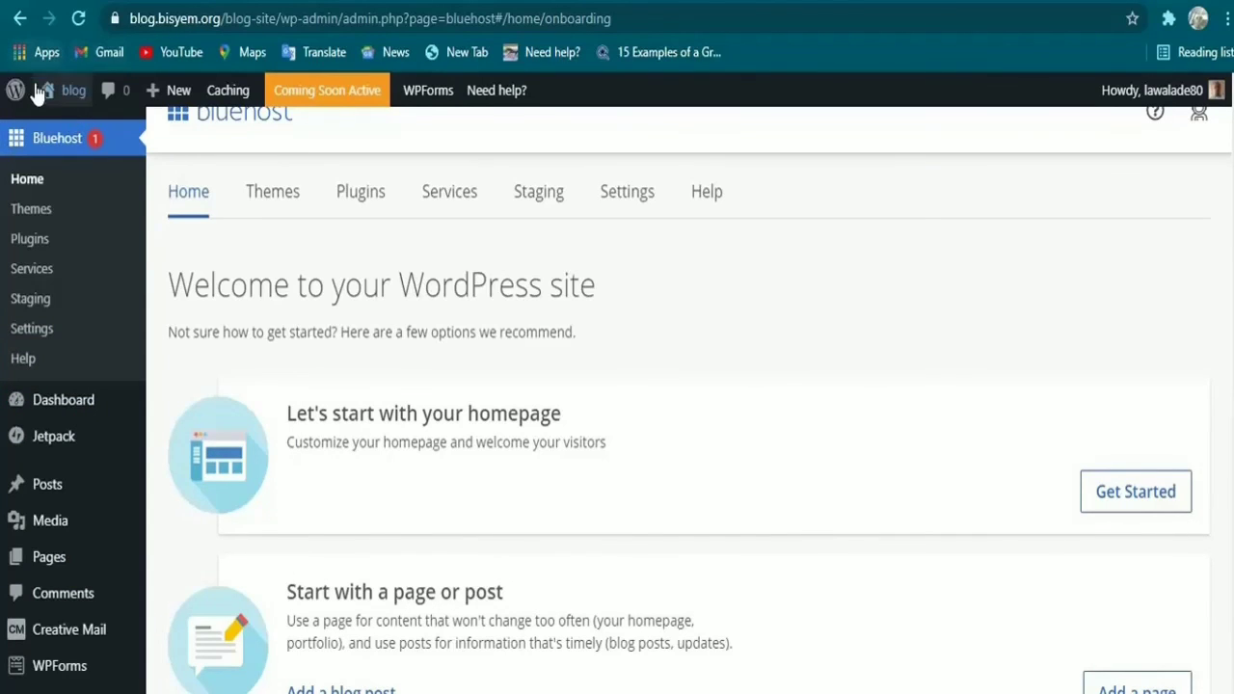
{"action": "mouse_move", "coordinate": [50, 96]}
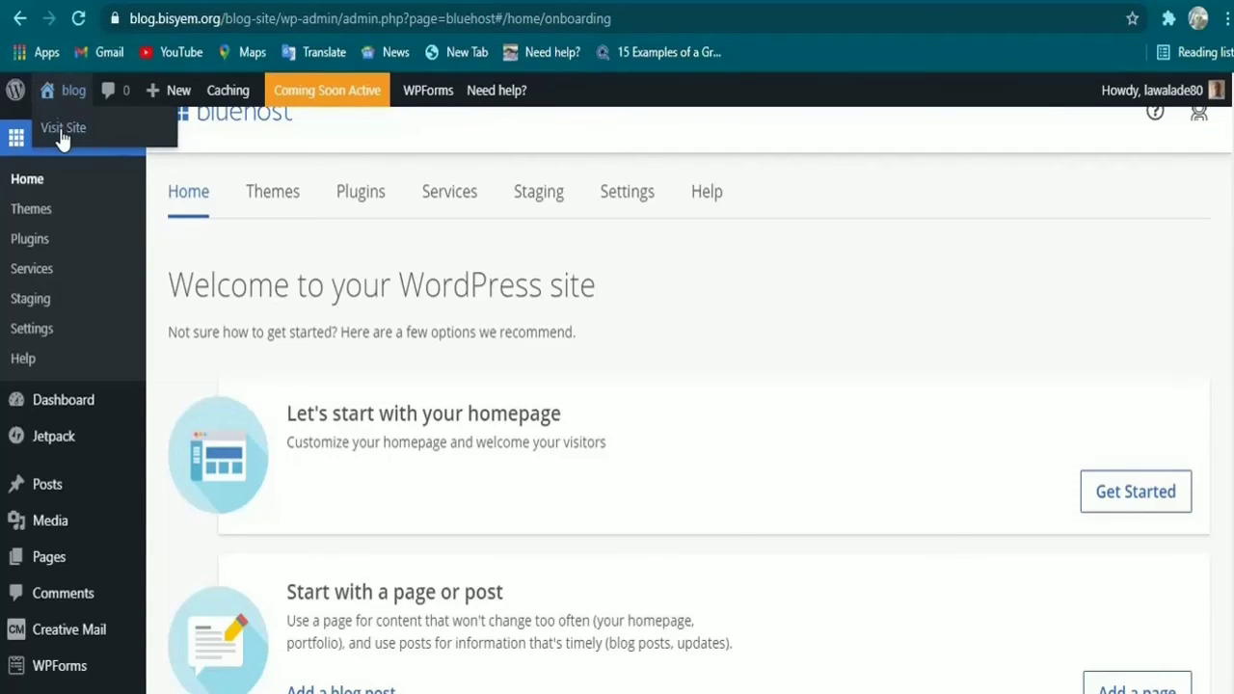
{"action": "right_click", "coordinate": [60, 134]}
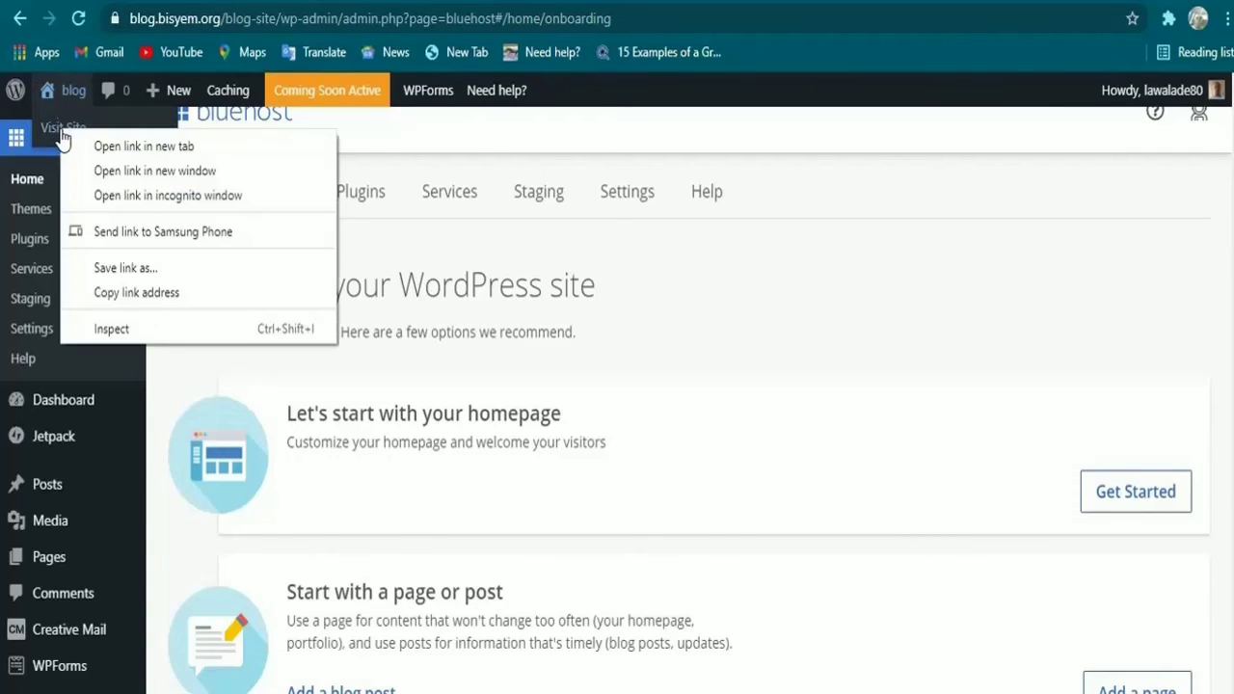
{"action": "left_click", "coordinate": [120, 147]}
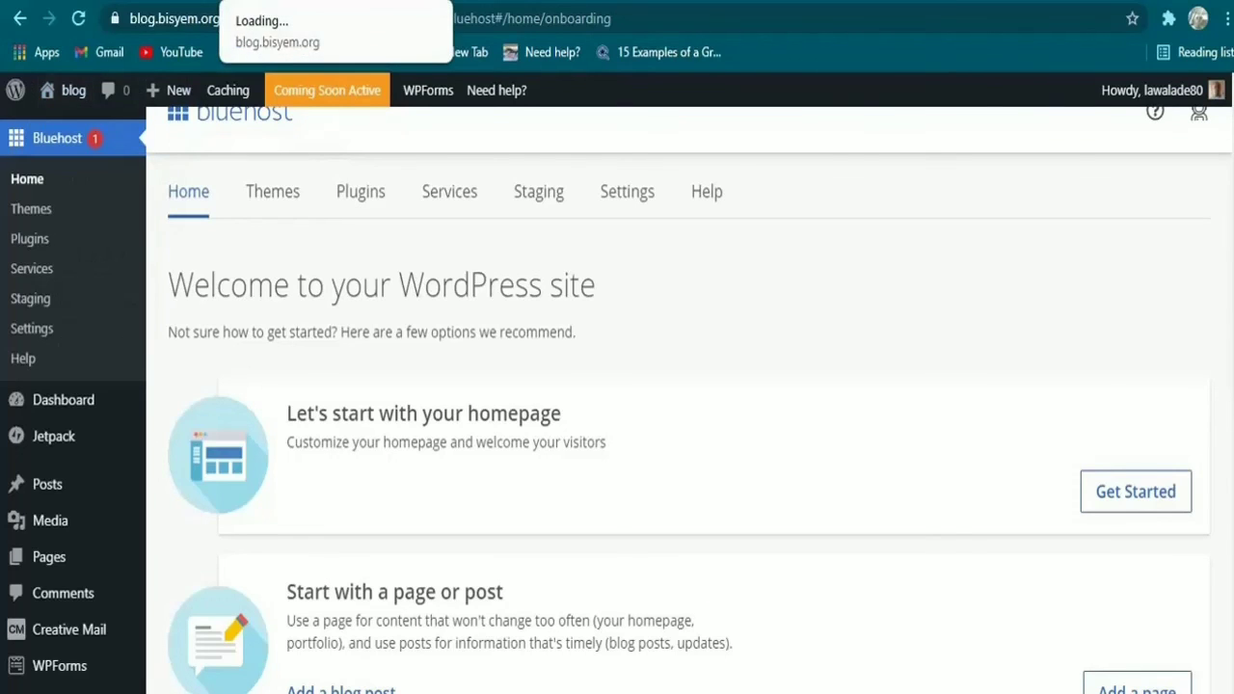
{"action": "left_click", "coordinate": [299, 1]}
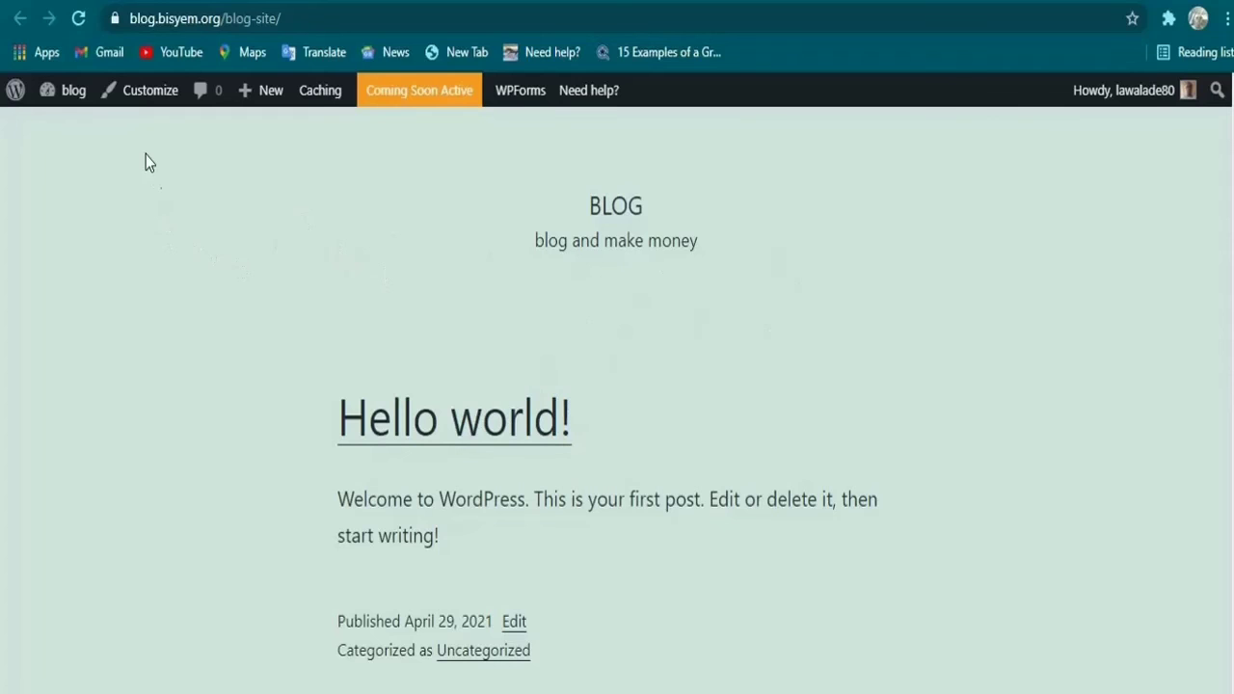
Step: Return to the WordPress admin tab and review the getting-started options on the Bluehost home page
{"action": "left_click", "coordinate": [96, 2]}
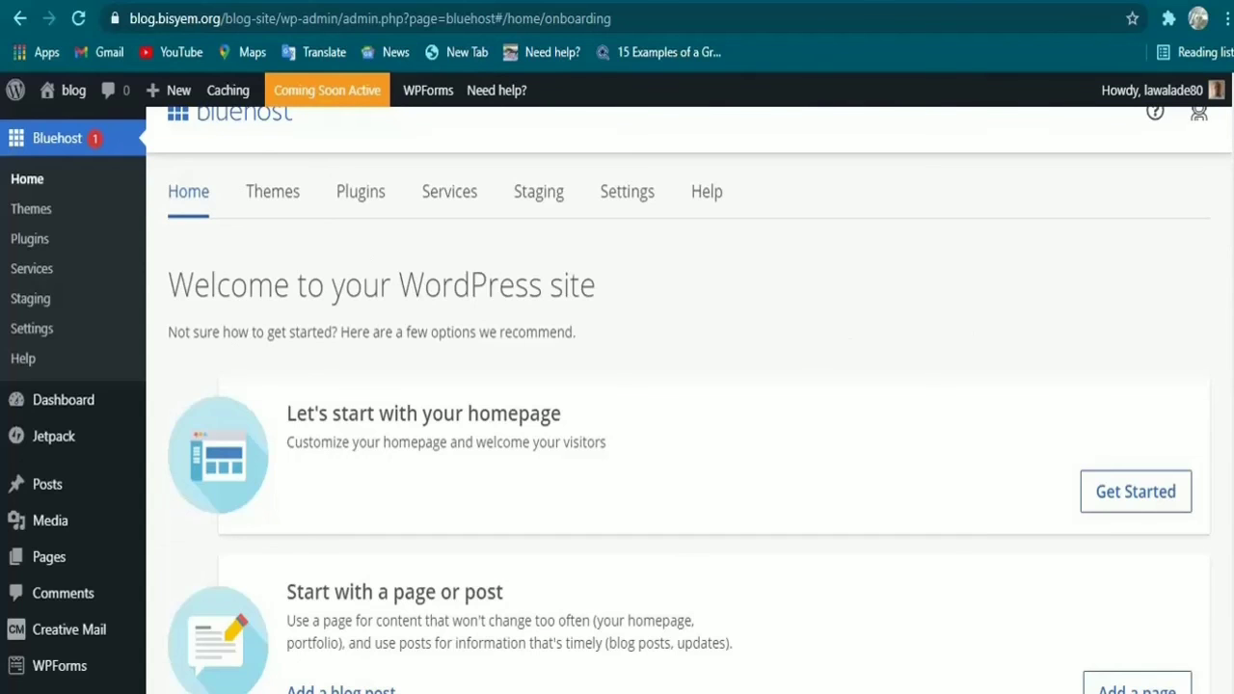
{"action": "scroll", "coordinate": [1126, 413], "scroll_direction": "down", "scroll_amount": 8}
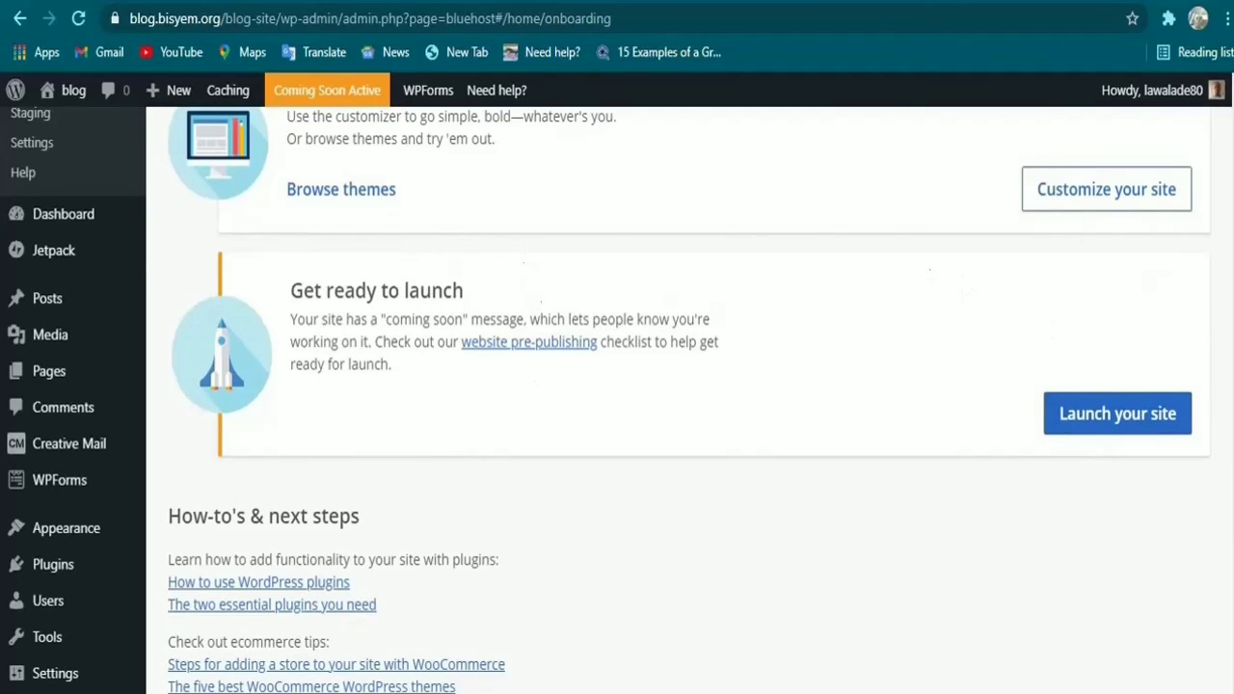
{"action": "scroll", "coordinate": [679, 392], "scroll_direction": "up", "scroll_amount": 5}
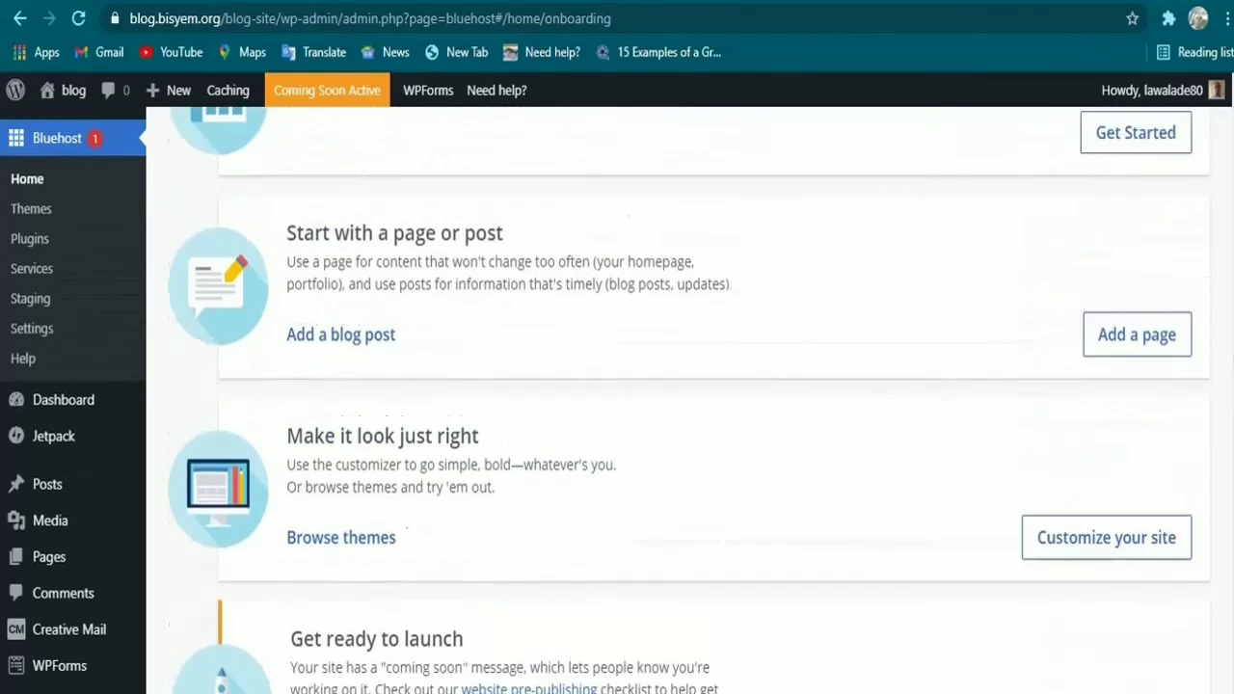
{"action": "scroll", "coordinate": [679, 400], "scroll_direction": "up", "scroll_amount": 3}
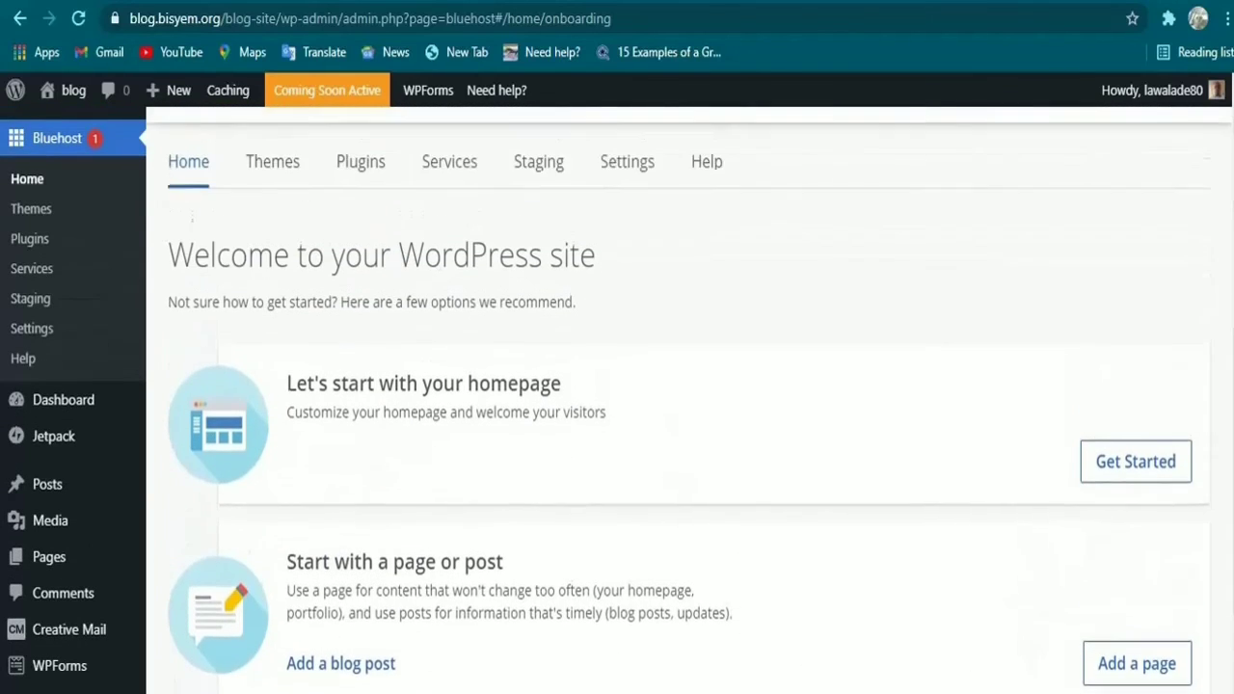